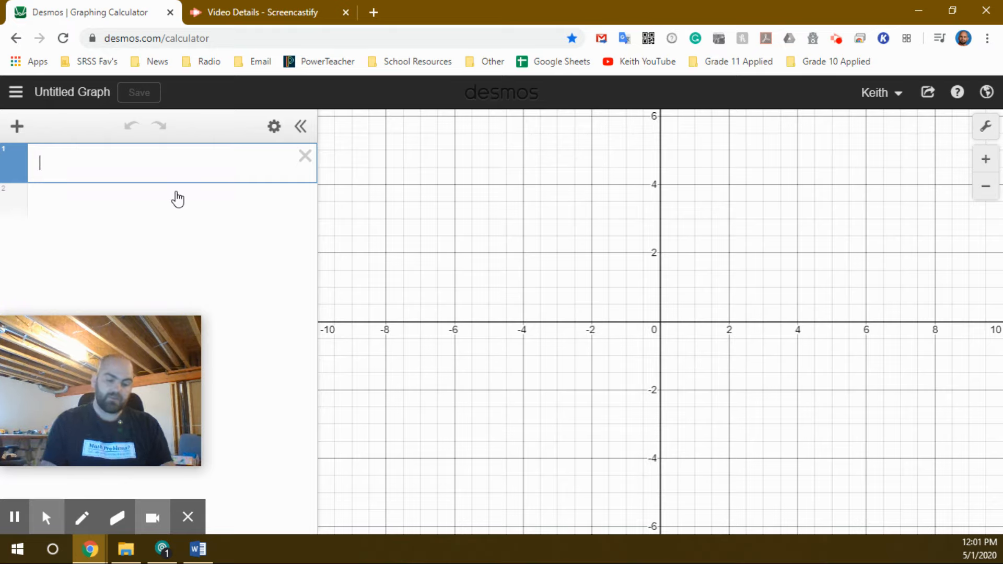
- Plot the point (2,3) and display its coordinates on the graph
{"action": "type", "text": "(2,3)"}
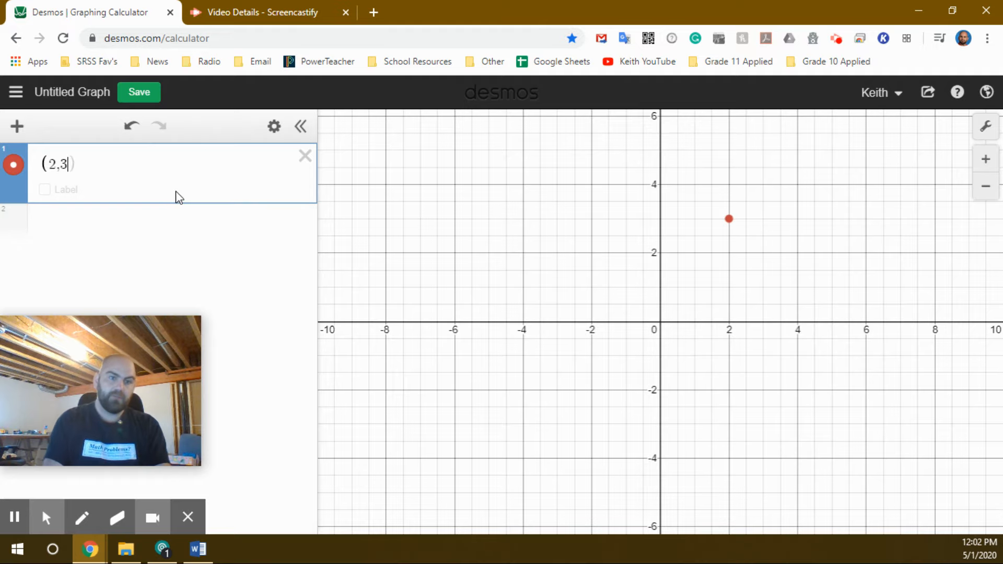
{"action": "left_click", "coordinate": [731, 221]}
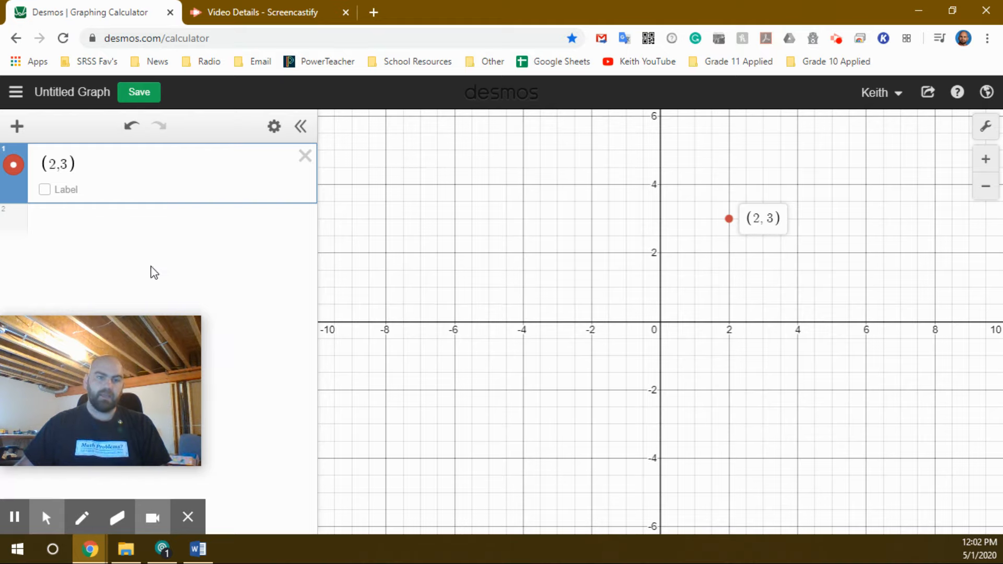
- Graph the line y = 13/25 x + 2 as a second expression below the point
{"action": "left_click", "coordinate": [89, 229]}
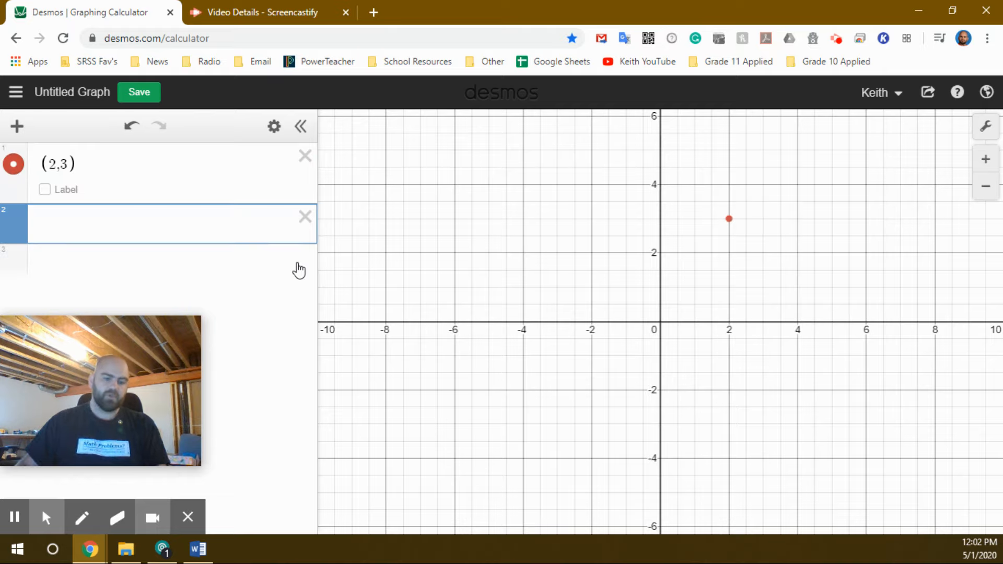
{"action": "type", "text": "y="}
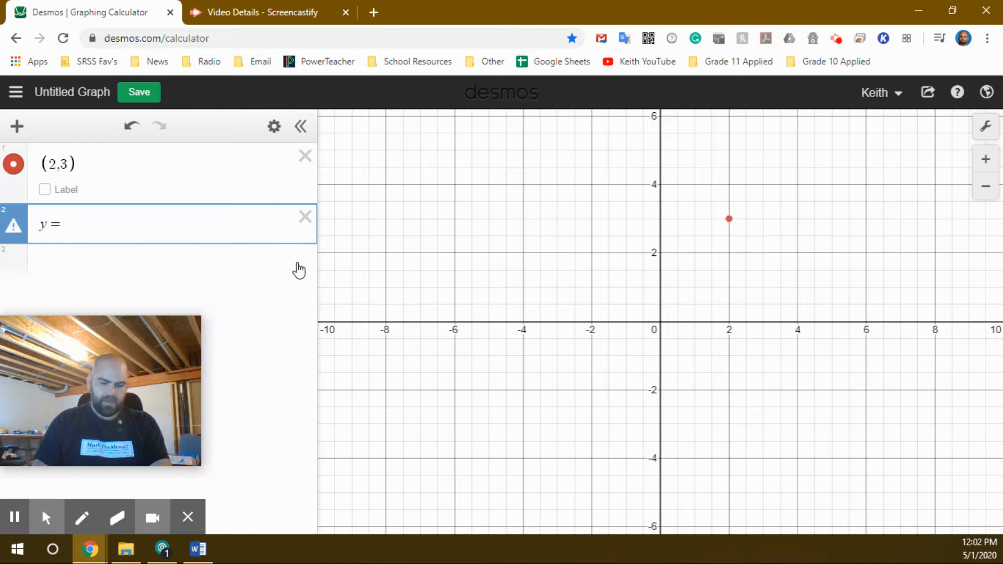
{"action": "type", "text": "13/25"}
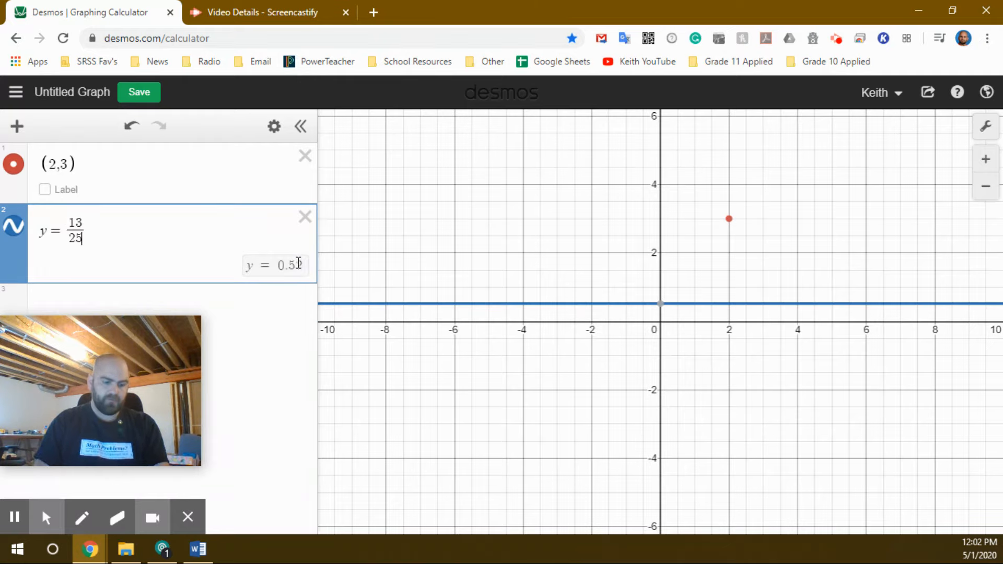
{"action": "key", "text": "Right"}
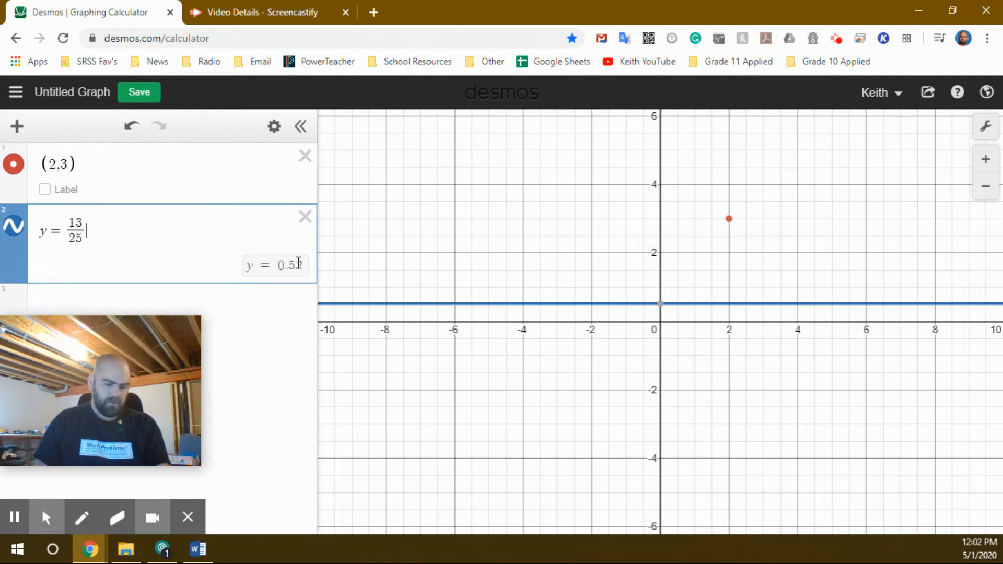
{"action": "type", "text": "x + "}
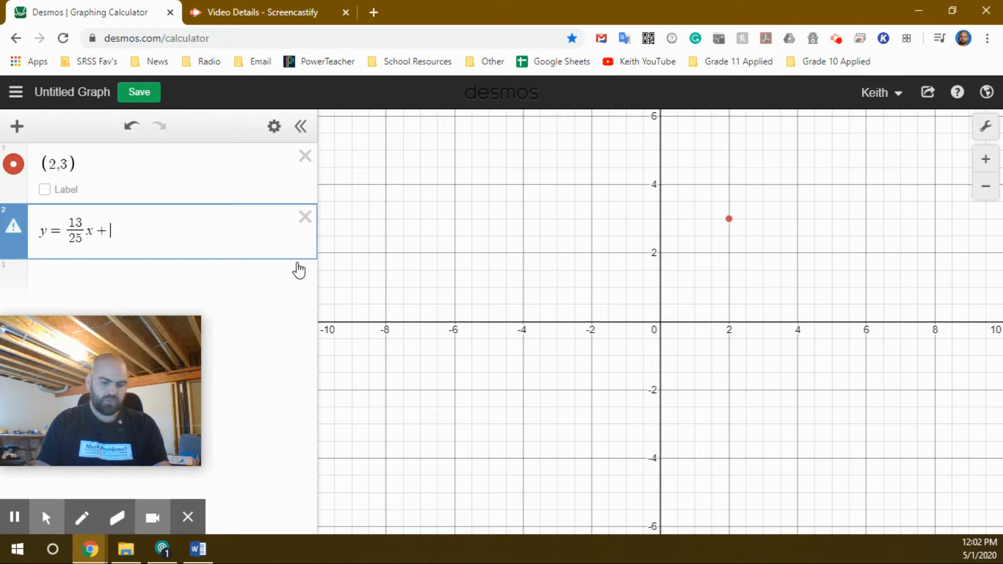
{"action": "type", "text": "2"}
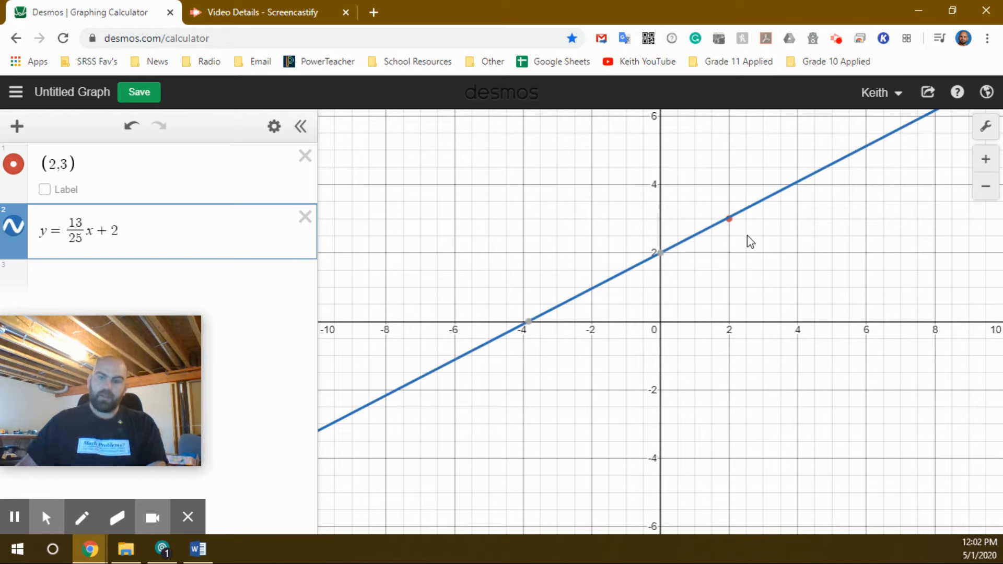
- Turn the line's equation into an inequality, trying < before settling on y > 13/25 x + 2, and compare the shading with the point
{"action": "left_click", "coordinate": [737, 224]}
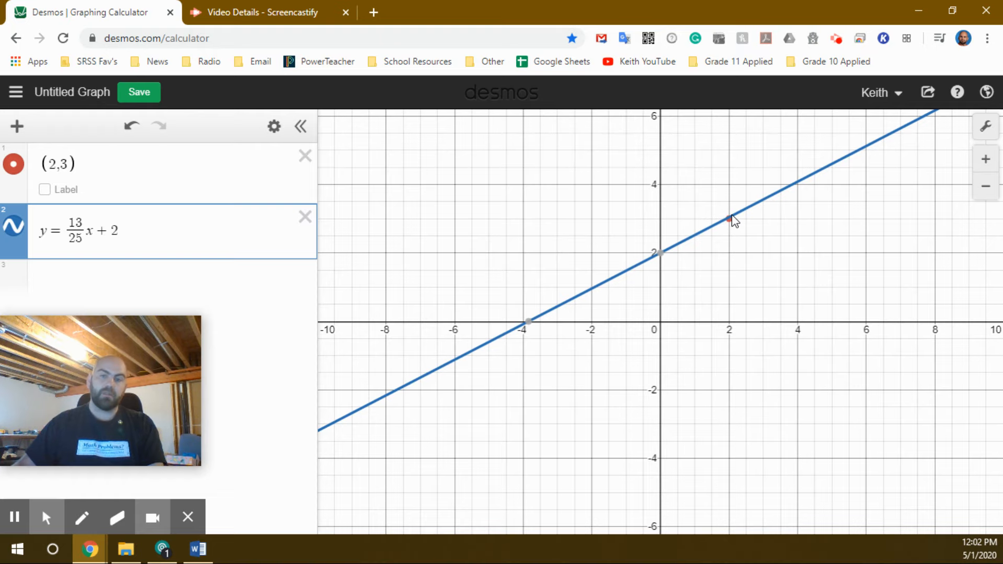
{"action": "scroll", "coordinate": [733, 221], "scroll_direction": "up", "scroll_amount": 10}
{"action": "scroll", "coordinate": [733, 217], "scroll_direction": "up", "scroll_amount": 5}
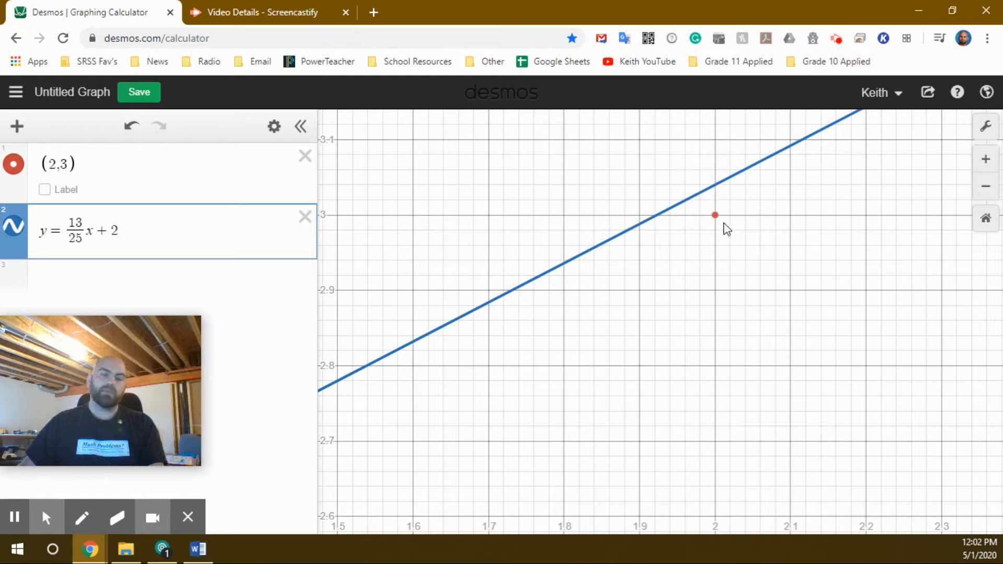
{"action": "left_click_drag", "start_coordinate": [63, 229], "coordinate": [47, 240]}
{"action": "type", "text": "<"}
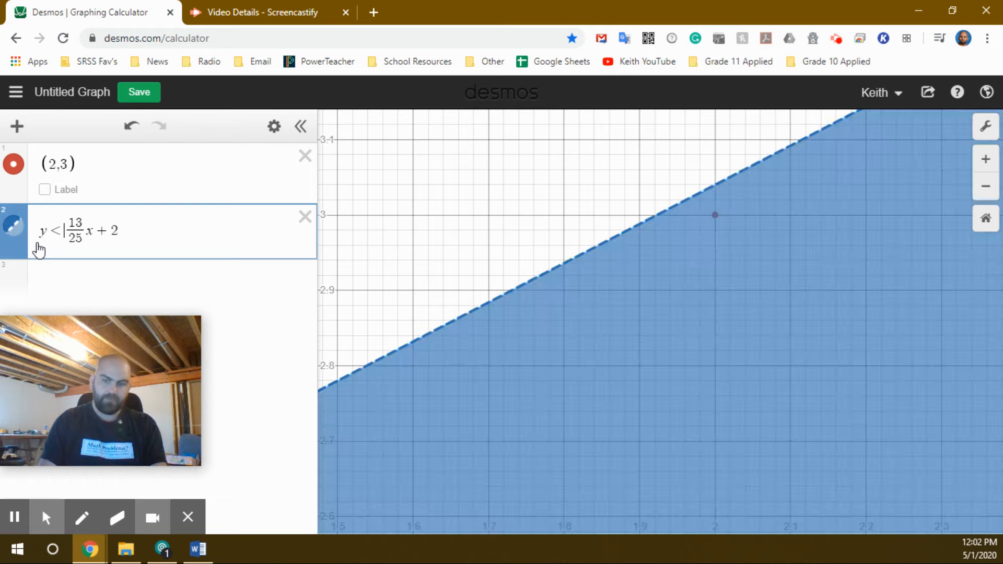
{"action": "key", "text": "BackSpace"}
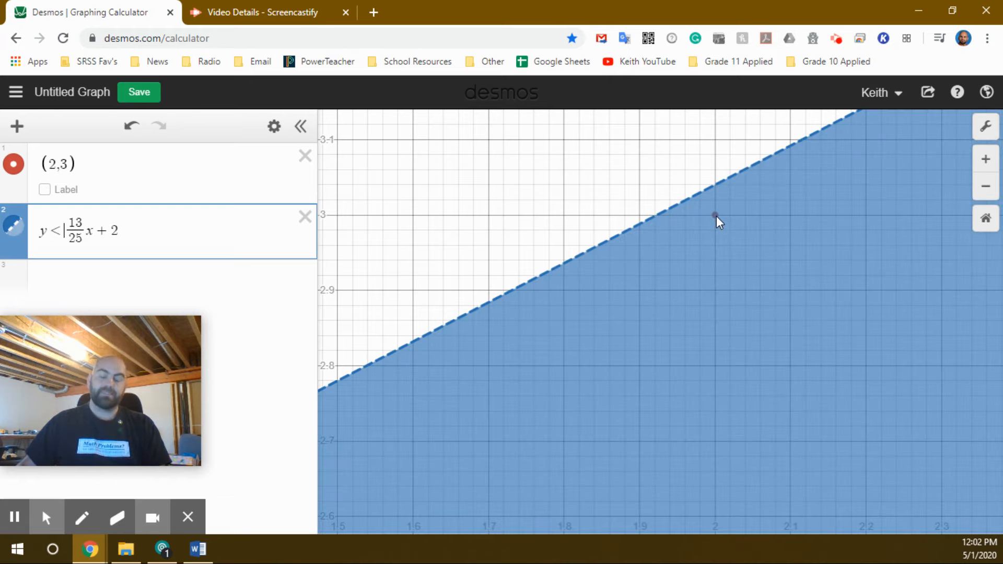
{"action": "key", "text": "BackSpace"}
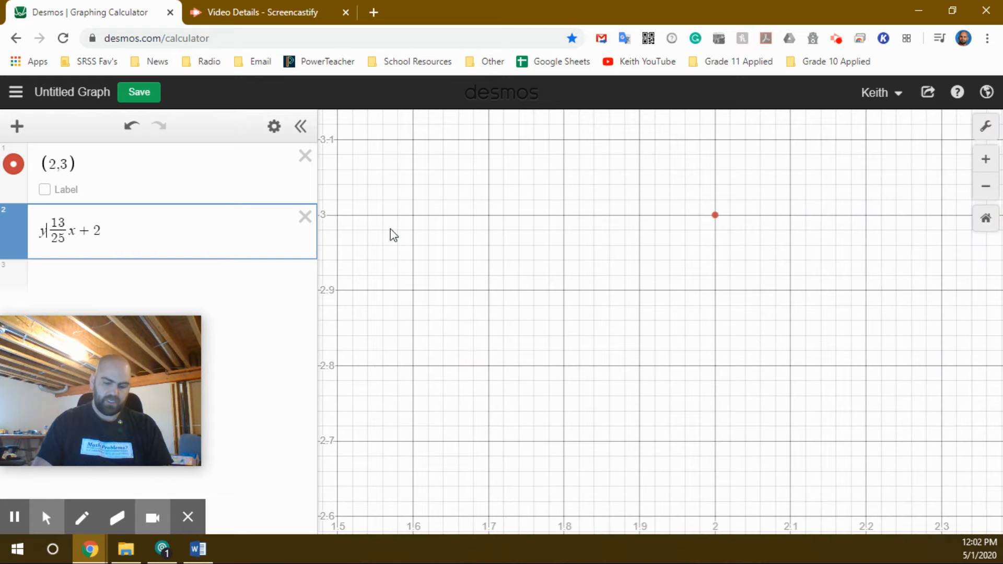
{"action": "type", "text": ">"}
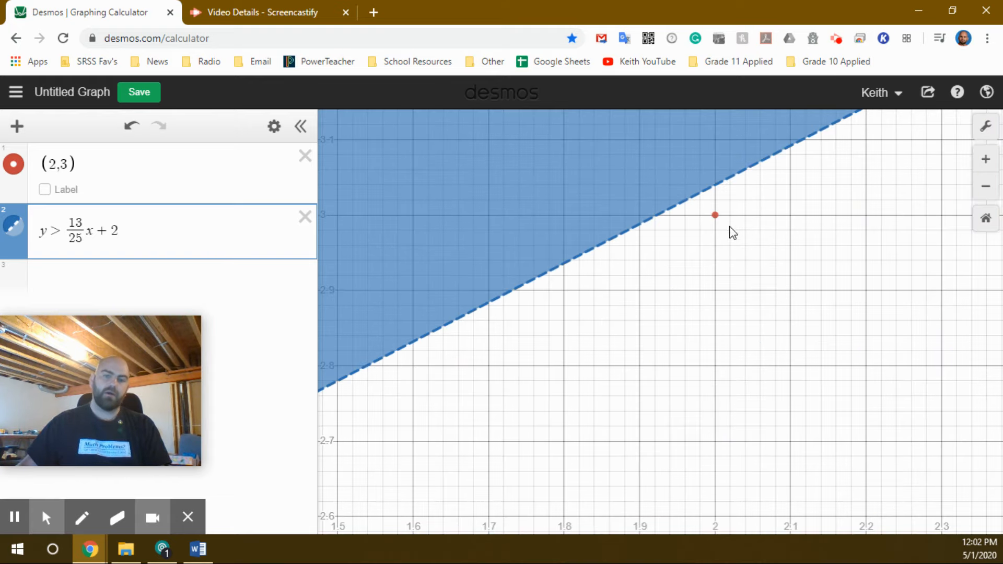
- Restore the default graph view and delete both the point and the inequality
{"action": "left_click", "coordinate": [986, 219]}
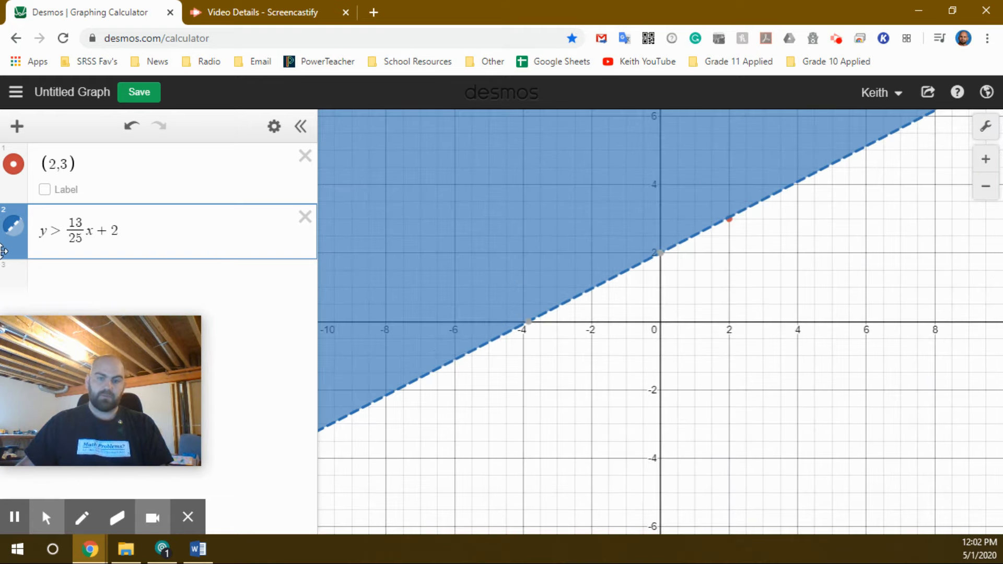
{"action": "left_click", "coordinate": [307, 165]}
{"action": "left_click", "coordinate": [306, 160]}
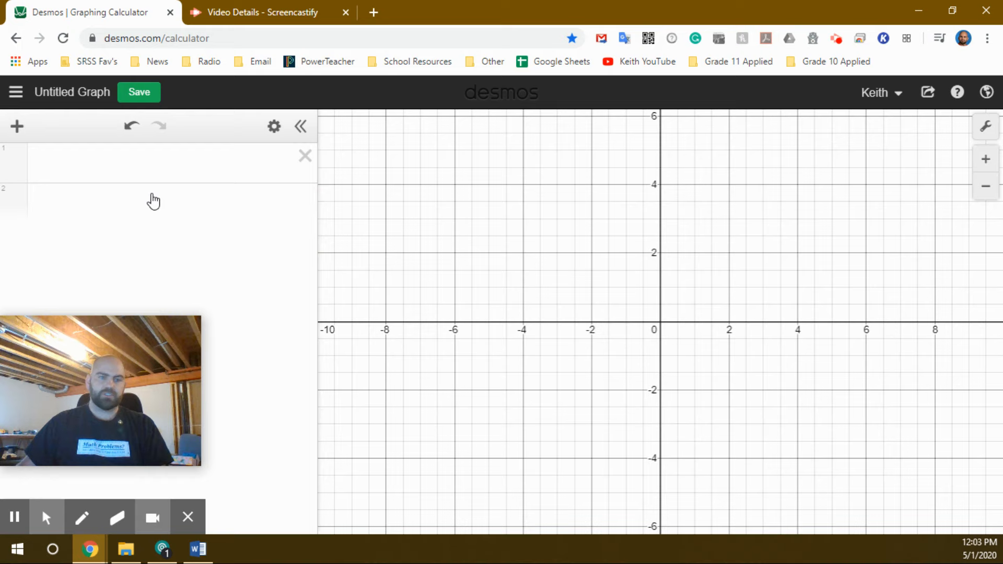
- Add a table of values containing the points (1, 2) and (3, 4)
{"action": "left_click", "coordinate": [16, 126]}
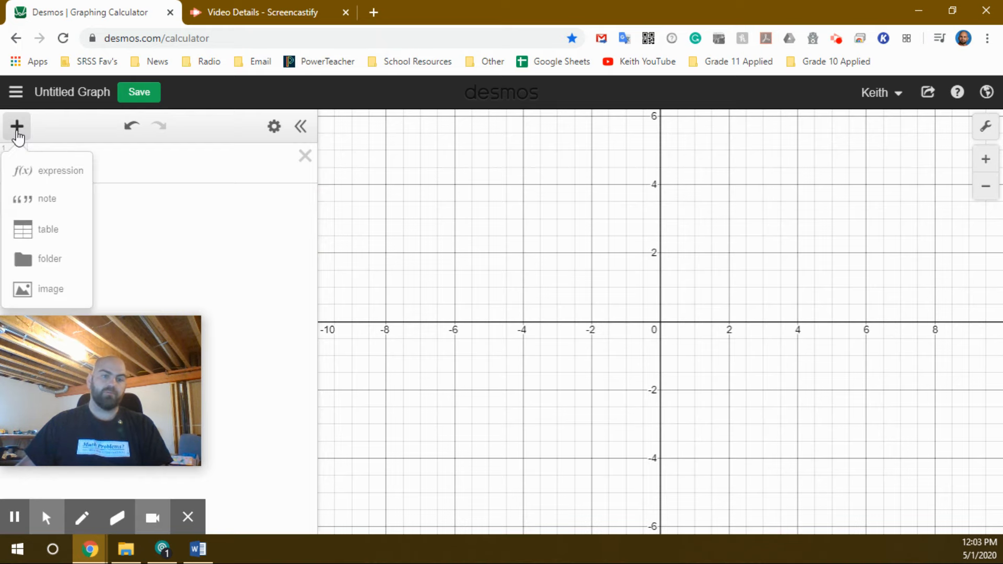
{"action": "left_click", "coordinate": [40, 234]}
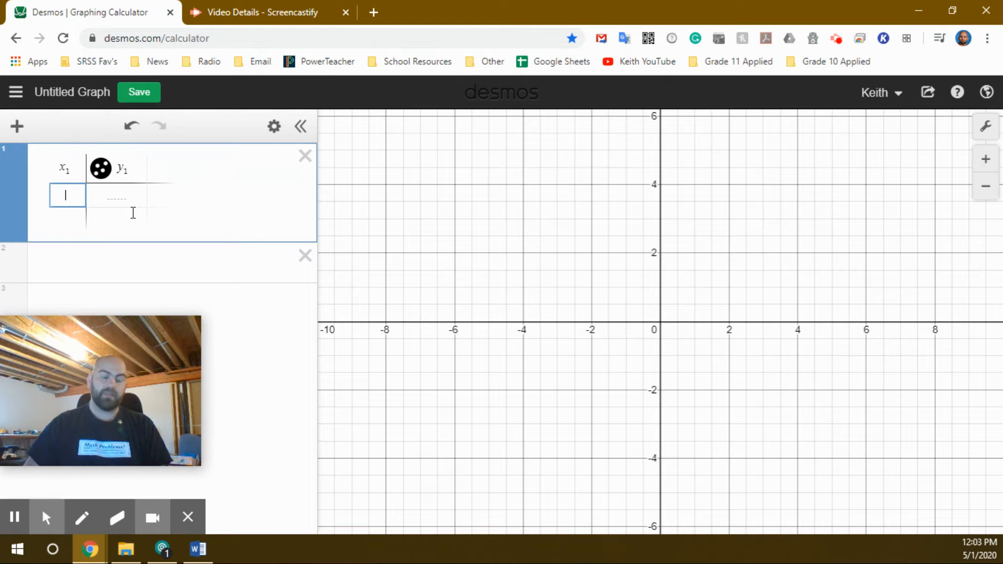
{"action": "type", "text": "1"}
{"action": "key", "text": "Tab"}
{"action": "type", "text": "2"}
{"action": "key", "text": "Tab"}
{"action": "type", "text": "3"}
{"action": "key", "text": "Tab"}
{"action": "type", "text": "4"}
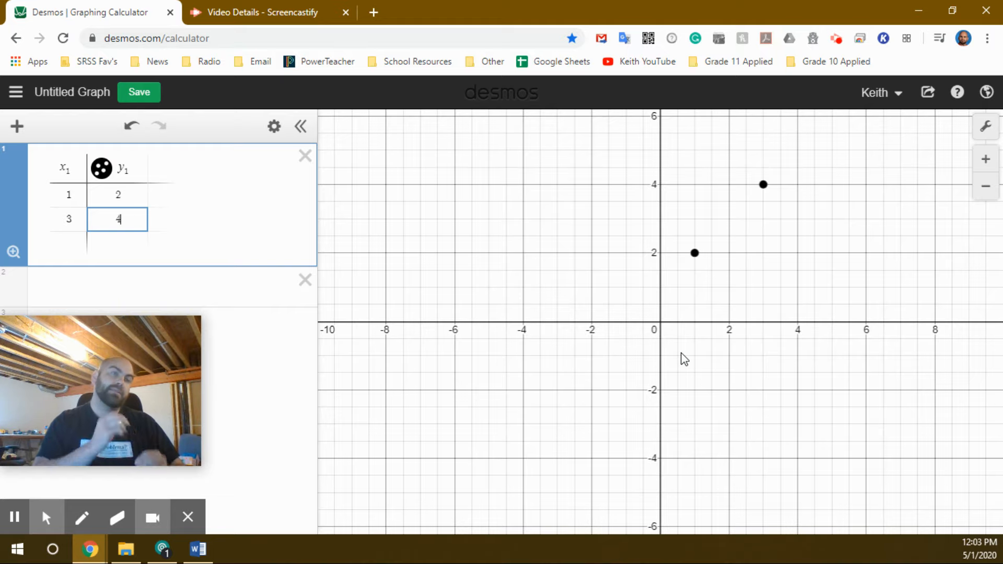
- Reorder the expression list so the table sits below the empty expression line
{"action": "left_click", "coordinate": [115, 291]}
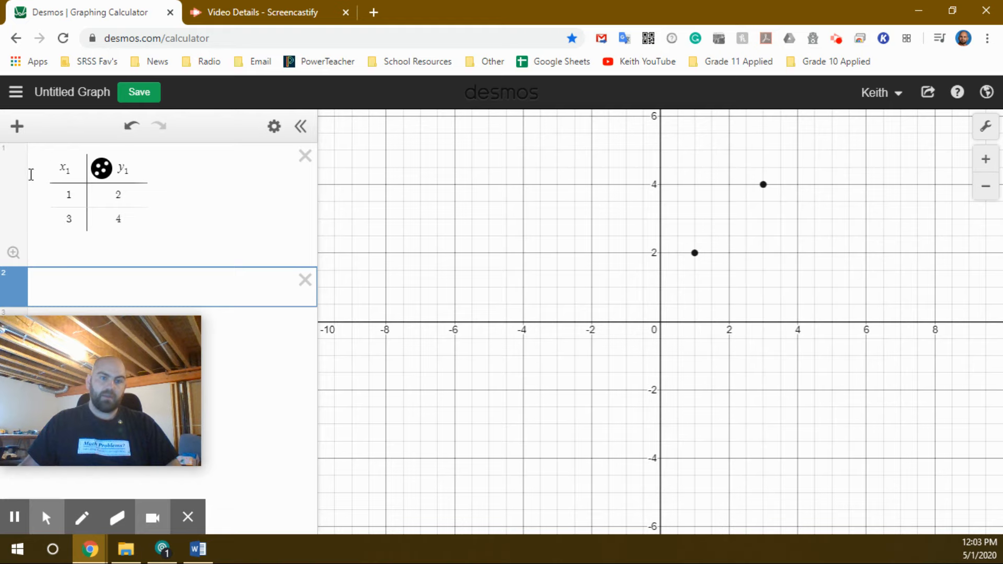
{"action": "left_click_drag", "start_coordinate": [14, 205], "coordinate": [14, 243]}
{"action": "left_click", "coordinate": [99, 161]}
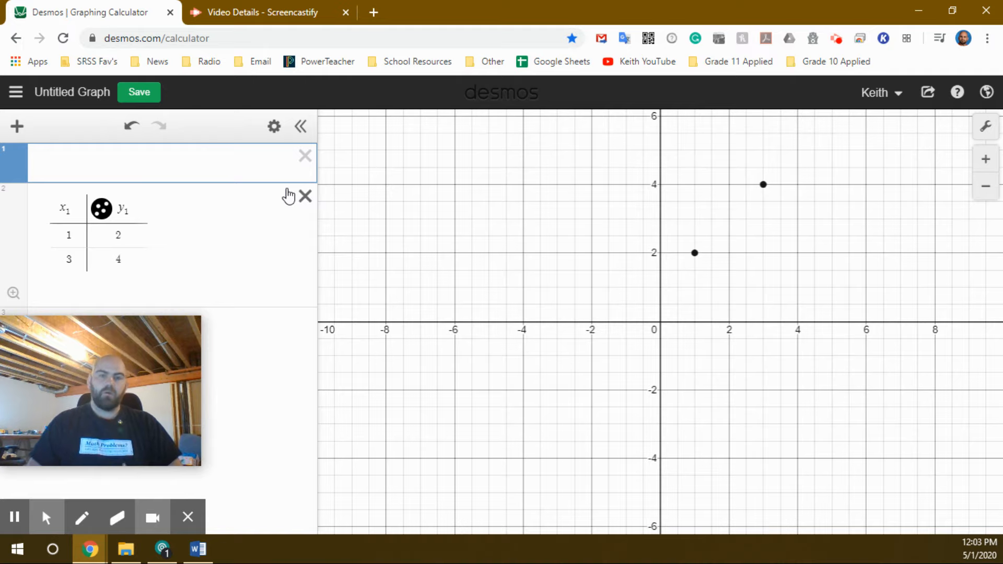
- Enter y = mx + b in the first line and convert it to the regression y₁ ~ mx₁ + b for the table's data
{"action": "type", "text": "y=mx+b"}
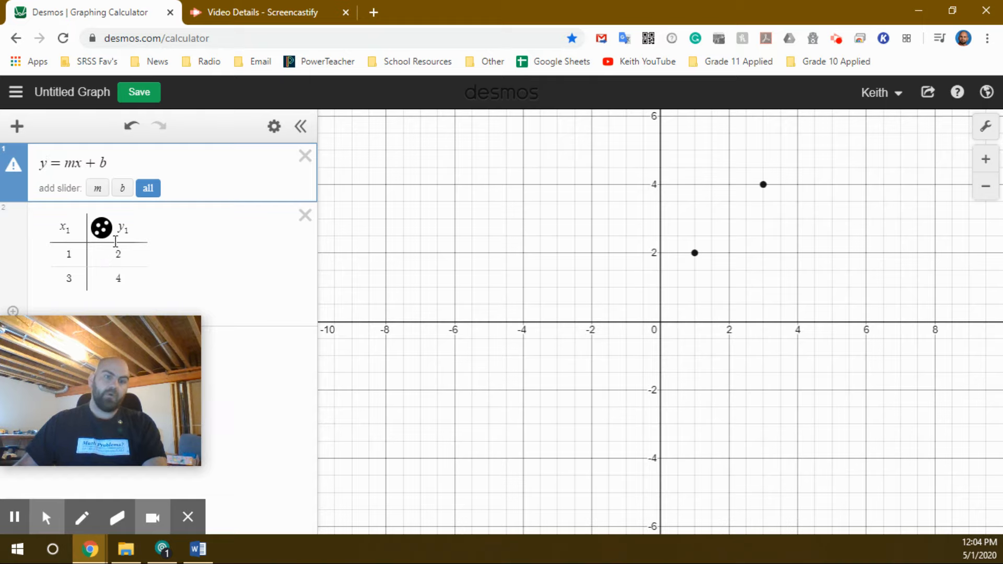
{"action": "left_click", "coordinate": [49, 161]}
{"action": "type", "text": "1"}
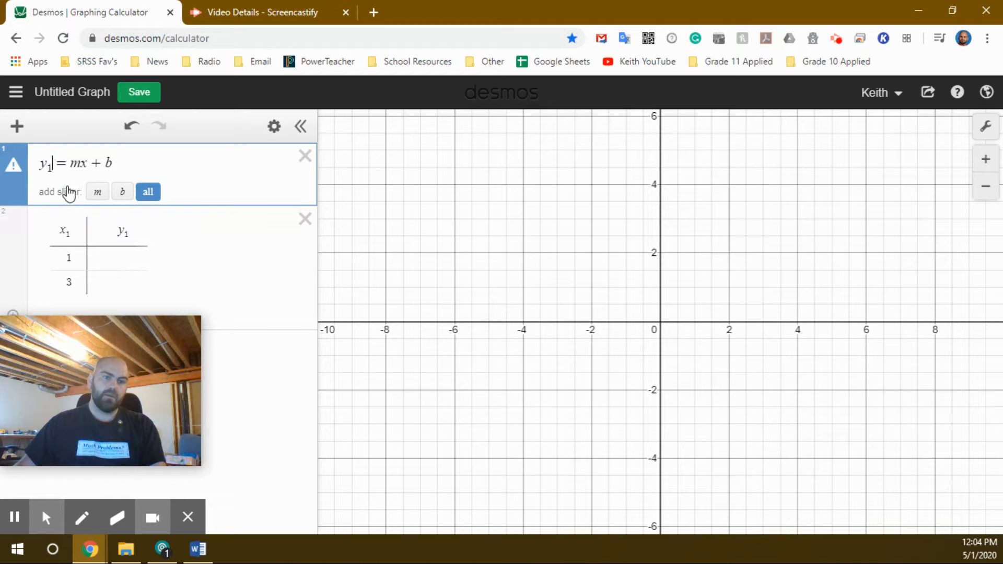
{"action": "left_click", "coordinate": [87, 166]}
{"action": "type", "text": "1"}
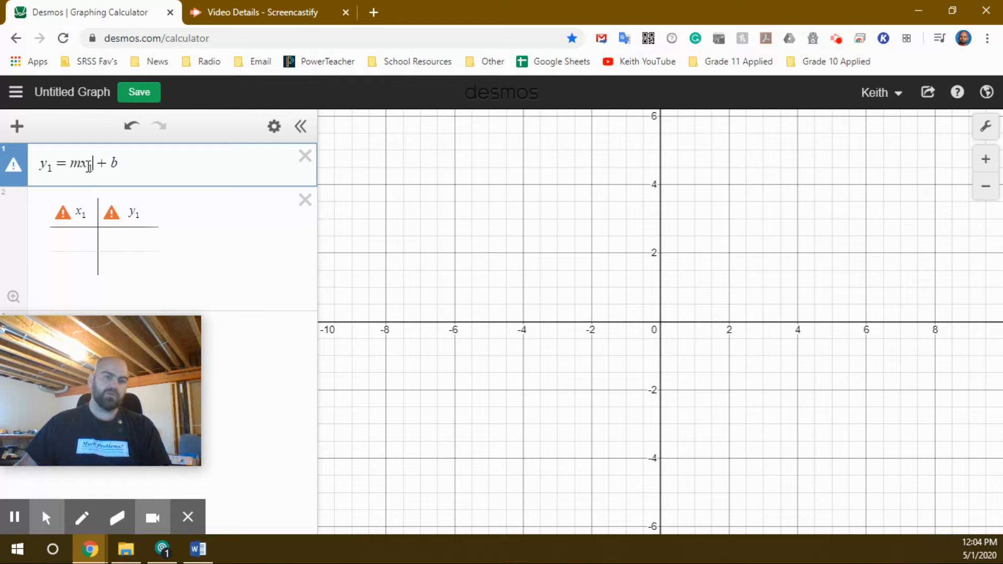
{"action": "left_click", "coordinate": [65, 166]}
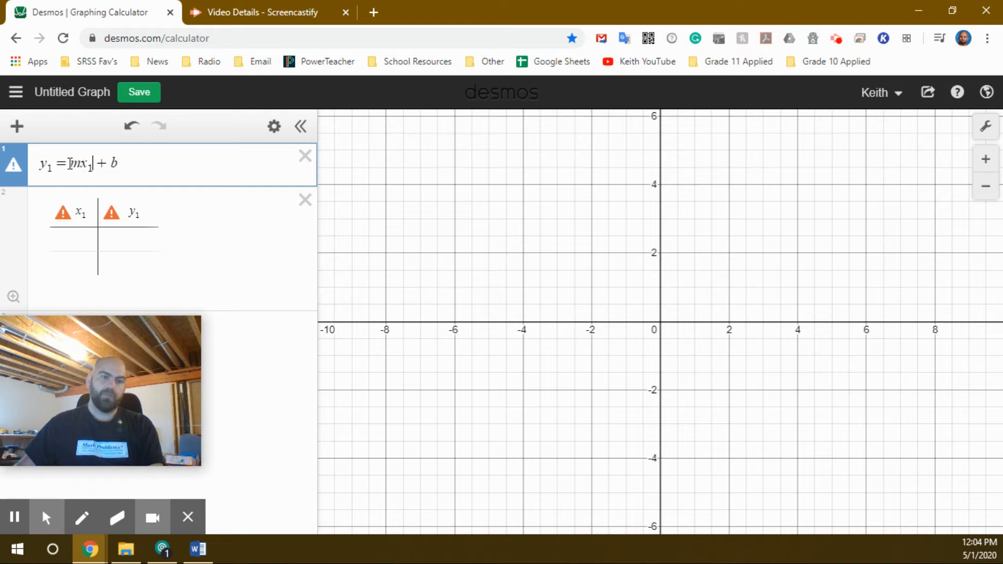
{"action": "left_click_drag", "start_coordinate": [63, 166], "coordinate": [57, 165]}
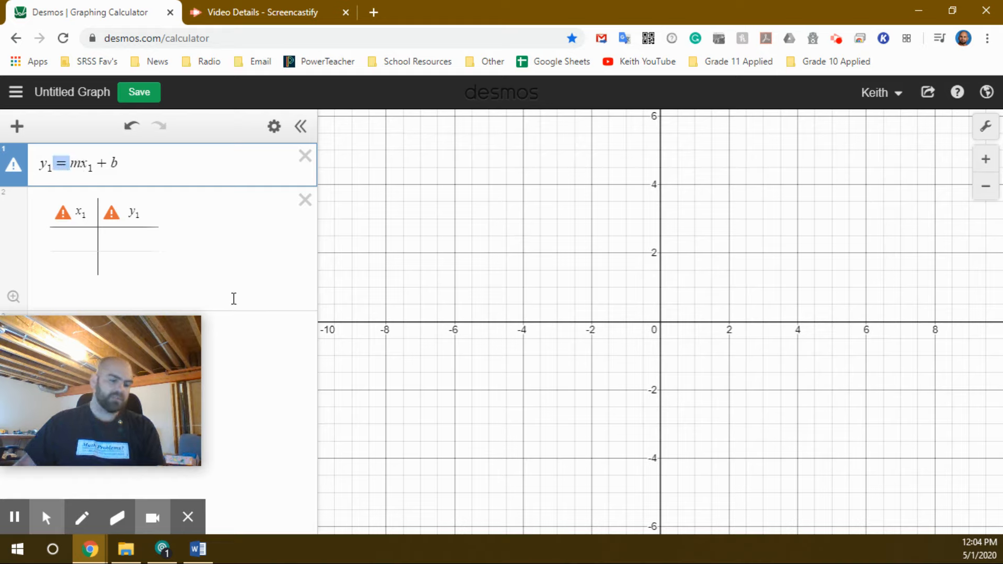
{"action": "type", "text": "~"}
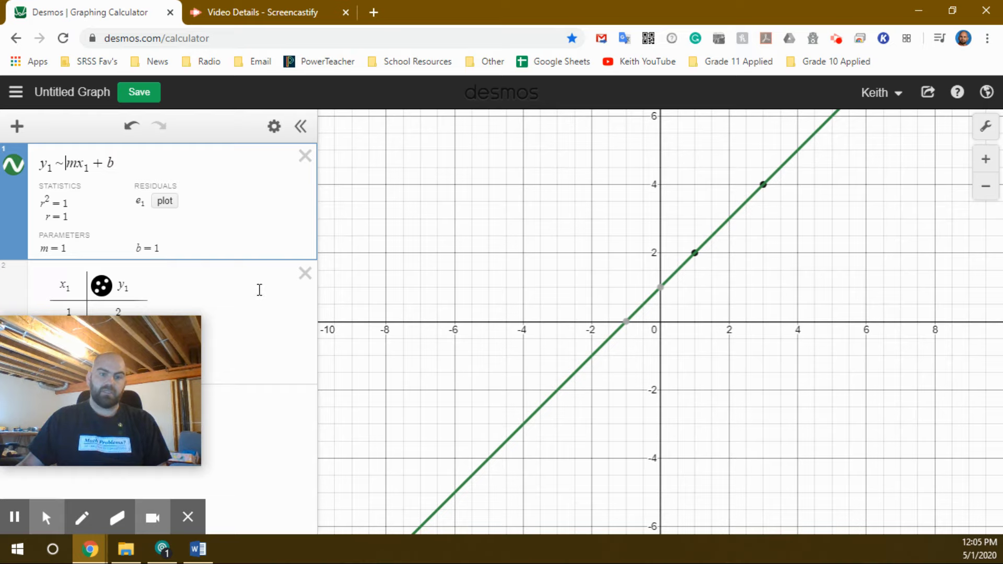
- Graph the line y = 1x + 1 in a new expression below the table
{"action": "left_click", "coordinate": [283, 417]}
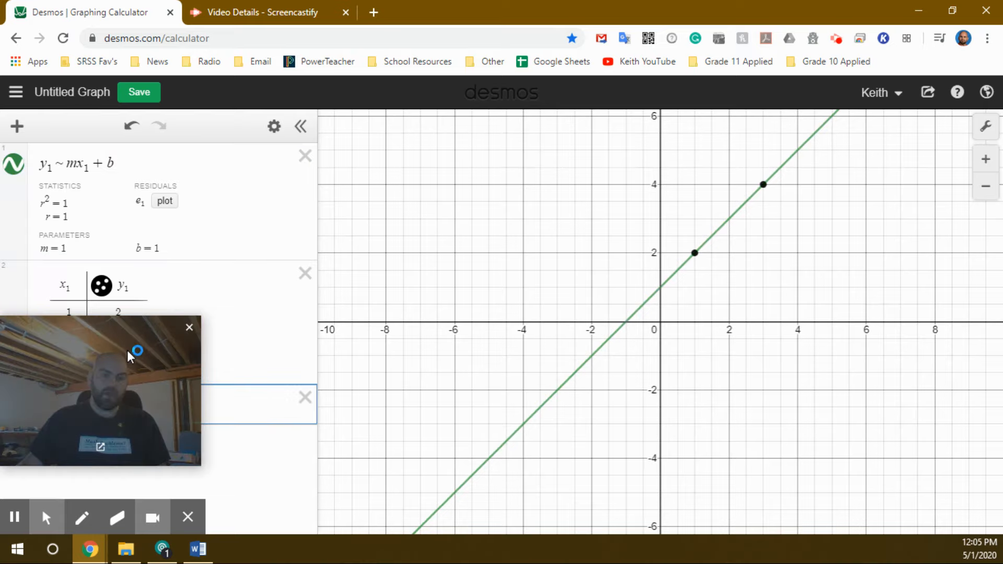
{"action": "left_click_drag", "start_coordinate": [136, 350], "coordinate": [153, 159]}
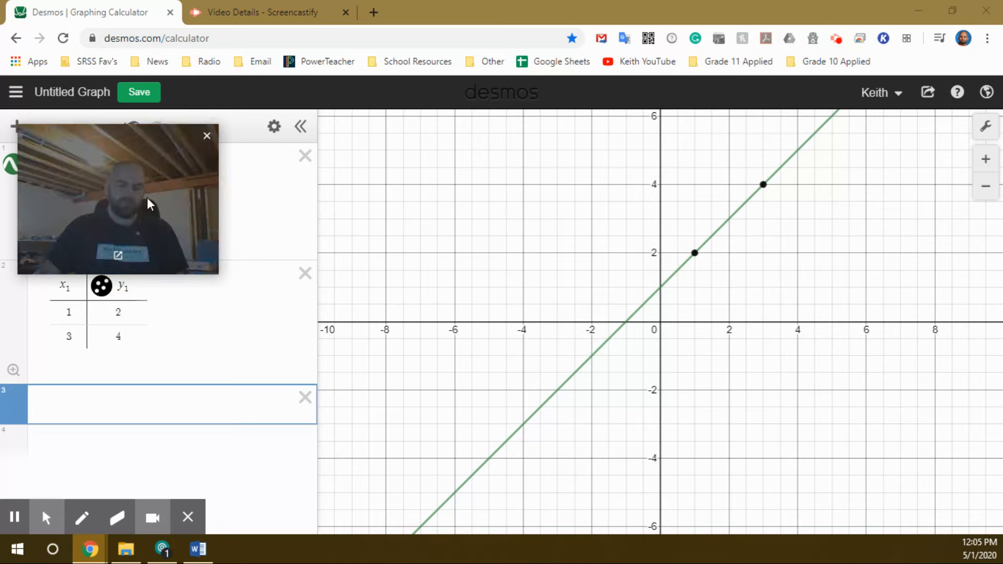
{"action": "type", "text": "y = "}
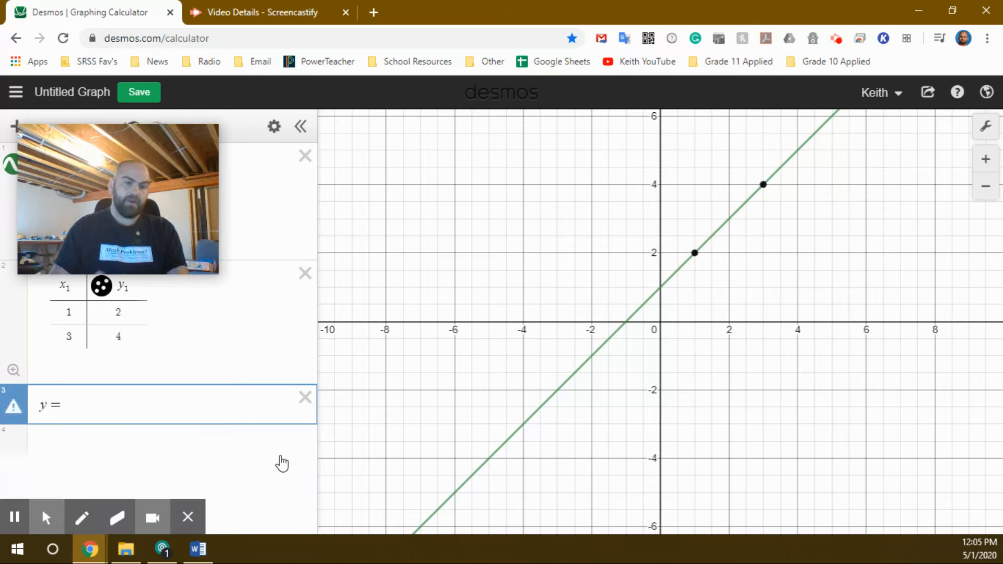
{"action": "type", "text": "1"}
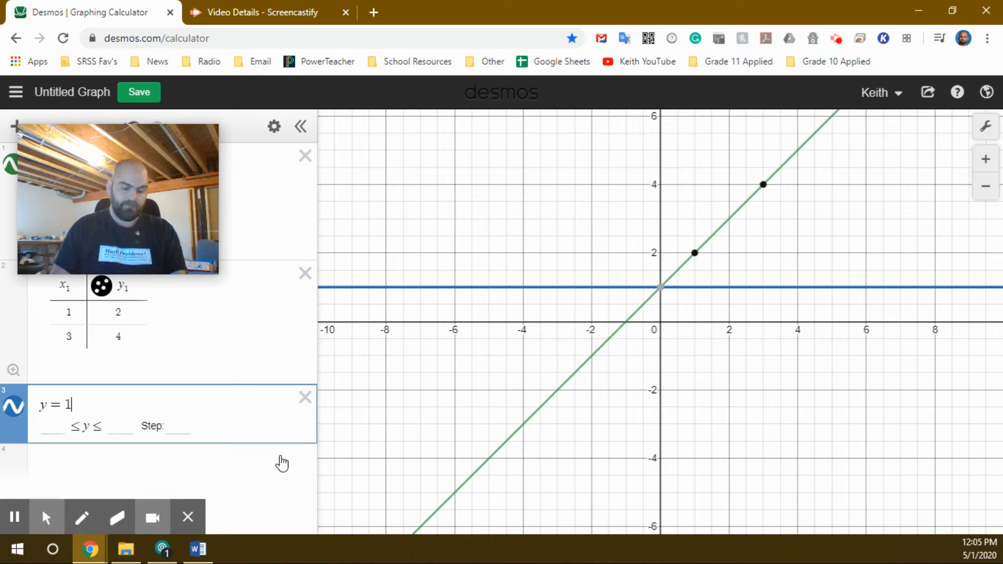
{"action": "type", "text": "x + 1"}
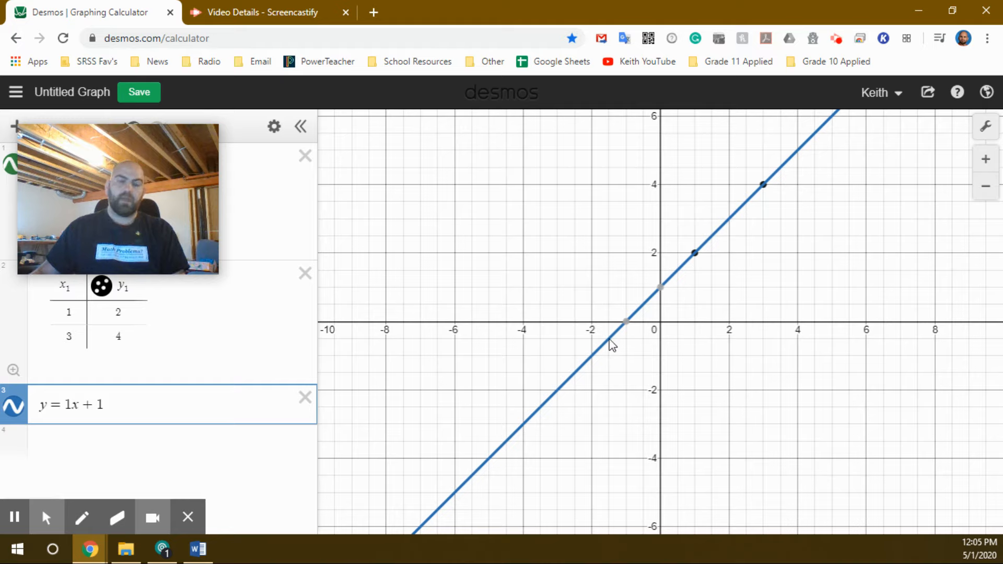
{"action": "mouse_move", "coordinate": [112, 193]}
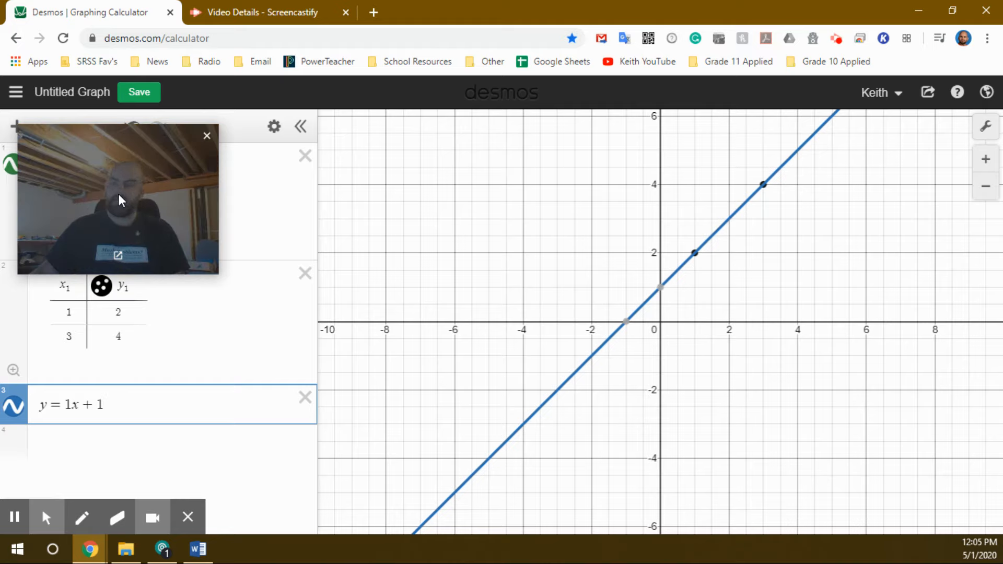
{"action": "left_click_drag", "start_coordinate": [138, 192], "coordinate": [135, 402]}
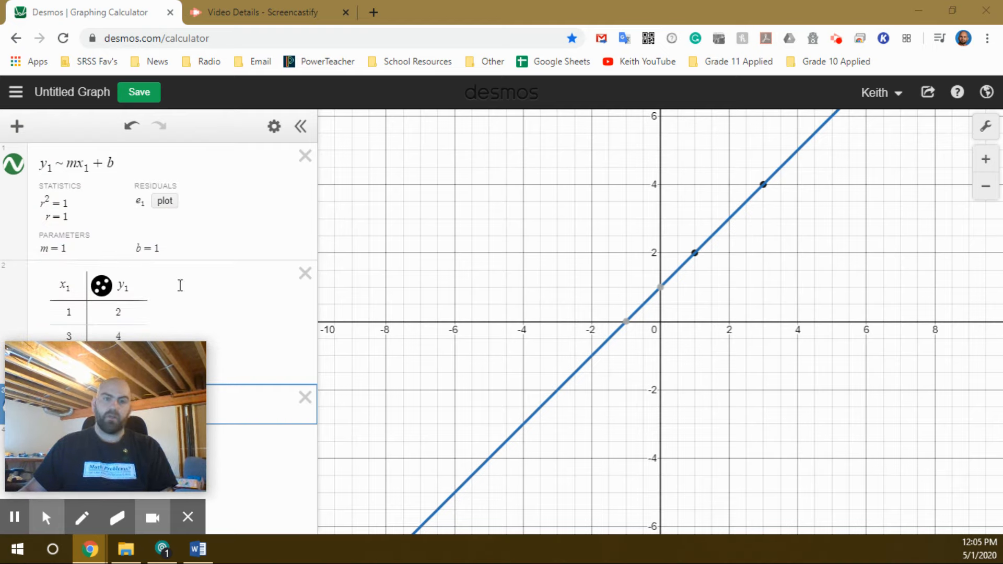
{"action": "left_click", "coordinate": [835, 44]}
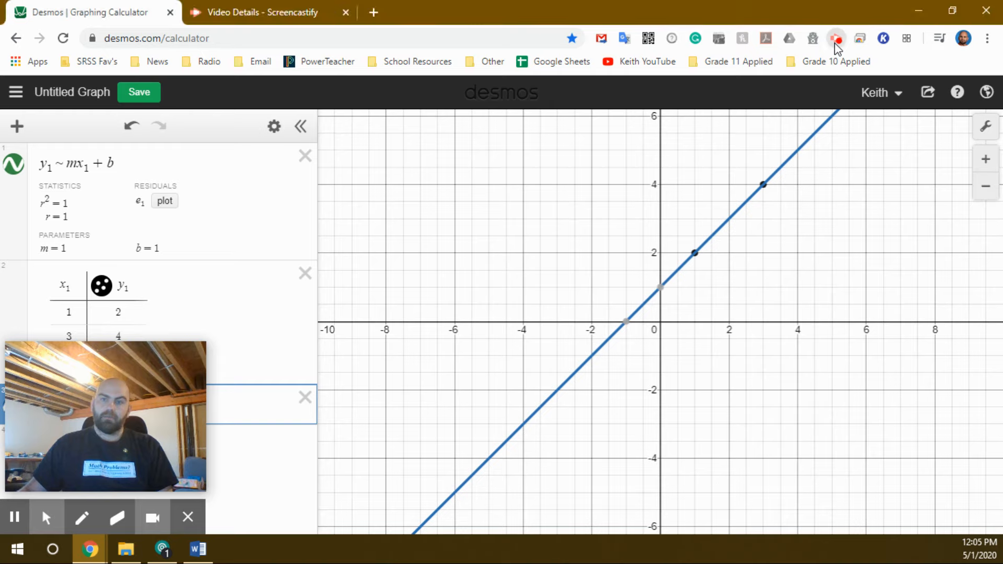
{"action": "left_click", "coordinate": [836, 45]}
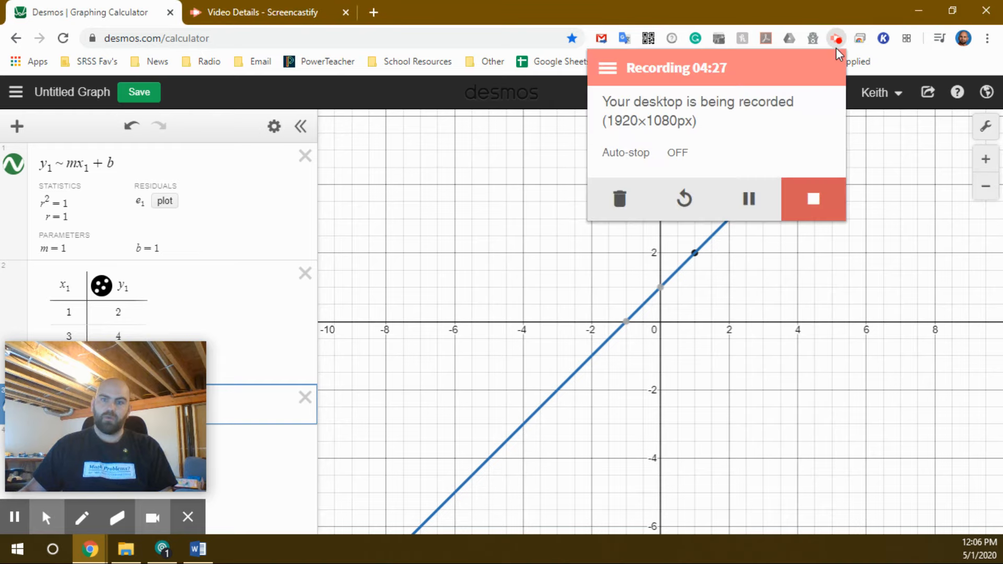